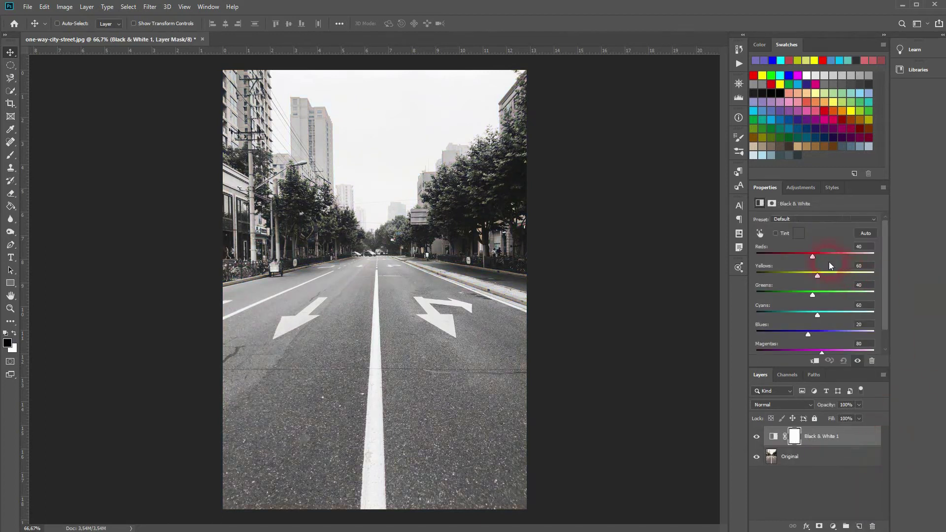
- Set the Black & White adjustment to Reds -58, Yellows 46, Greens 108, Cyans 71, Blues 33 and Magentas 121
{"action": "left_click_drag", "start_coordinate": [811, 255], "coordinate": [830, 298]}
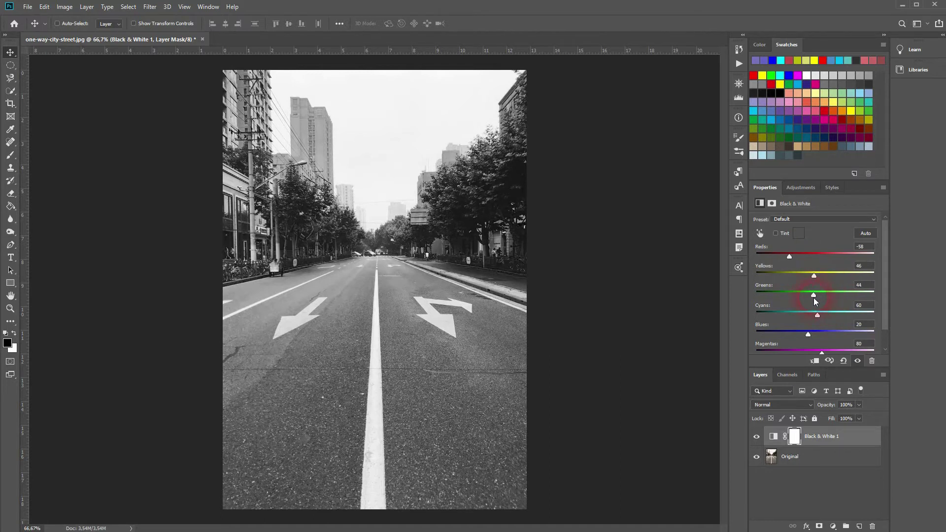
{"action": "left_click_drag", "start_coordinate": [824, 304], "coordinate": [811, 333]}
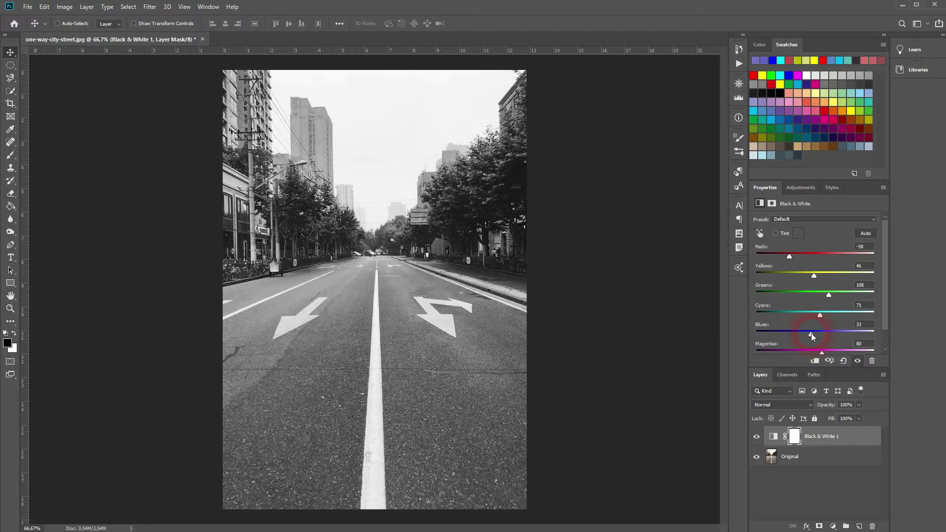
{"action": "scroll", "coordinate": [818, 333], "scroll_direction": "down", "scroll_amount": 1}
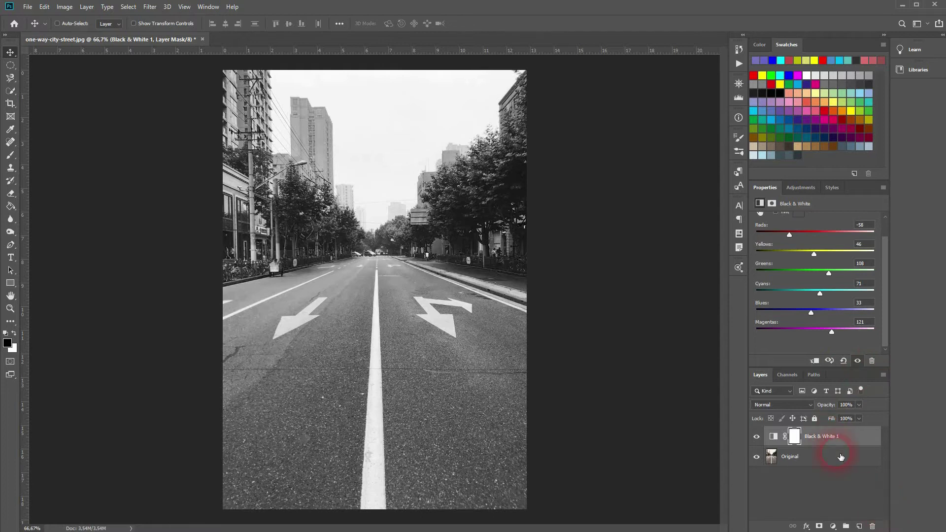
- Add a Solid Color fill layer in light pink, fcc9fd, above the Black & White adjustment
{"action": "left_click", "coordinate": [833, 526]}
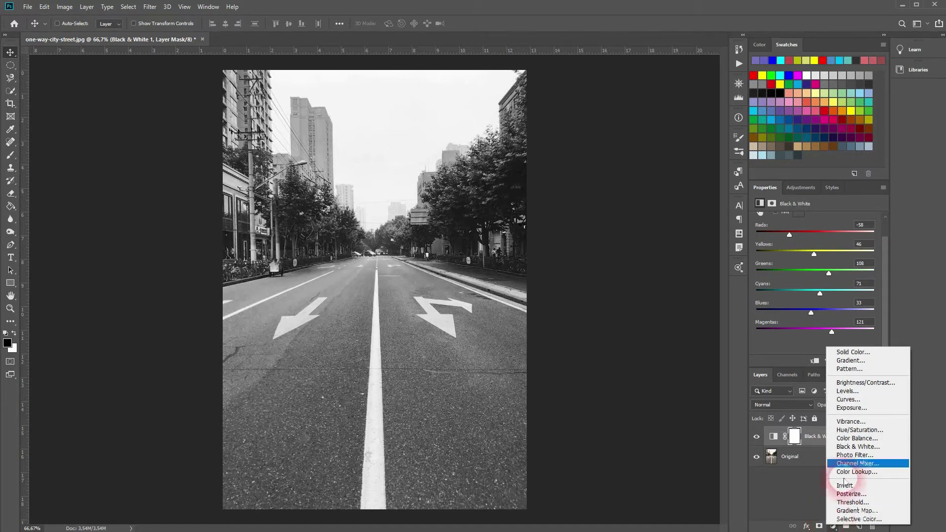
{"action": "left_click", "coordinate": [877, 353]}
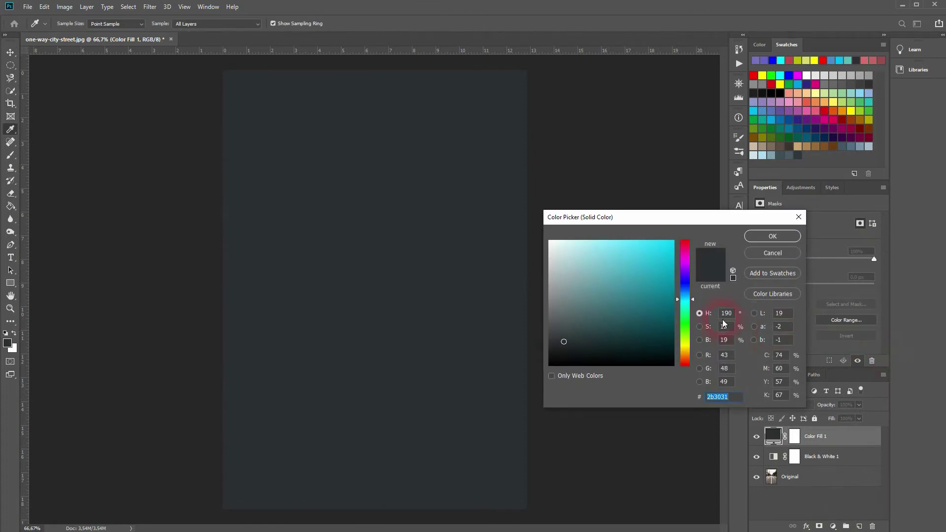
{"action": "left_click_drag", "start_coordinate": [589, 272], "coordinate": [570, 220]}
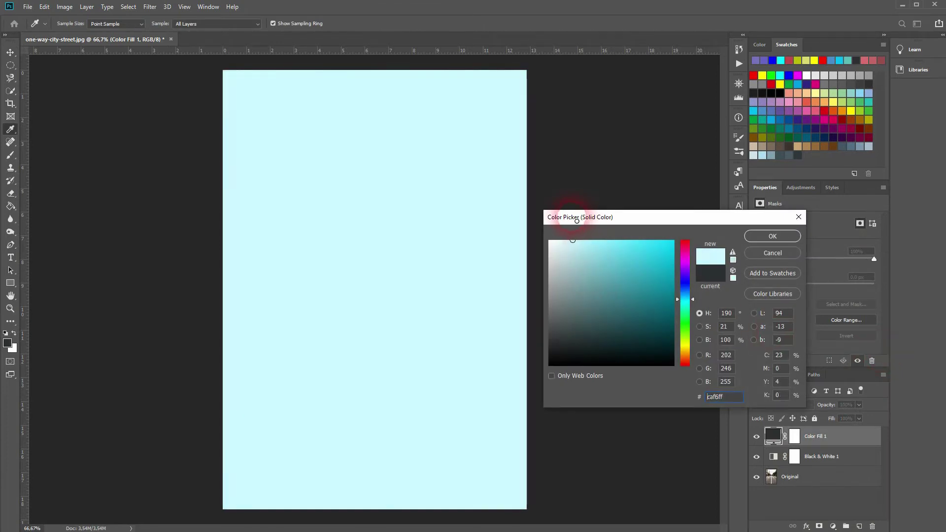
{"action": "left_click_drag", "start_coordinate": [688, 265], "coordinate": [682, 261]}
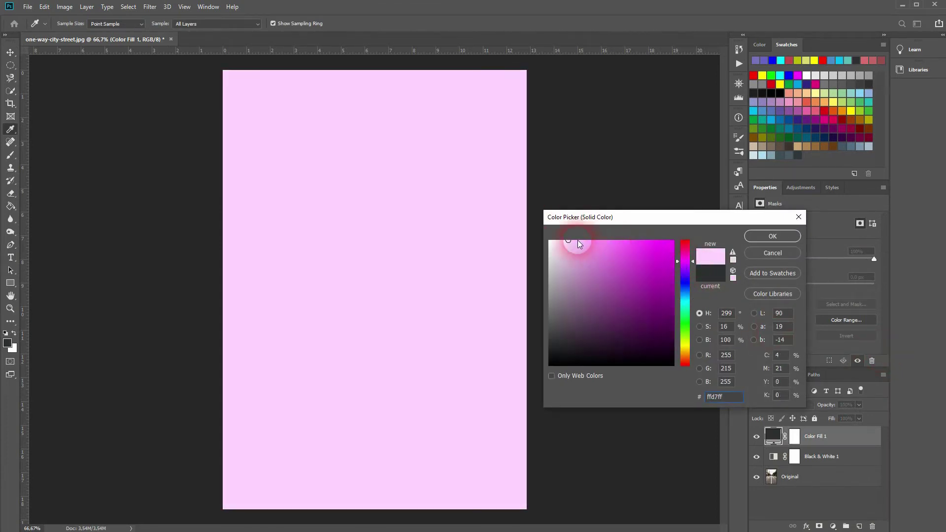
{"action": "left_click_drag", "start_coordinate": [575, 246], "coordinate": [574, 244]}
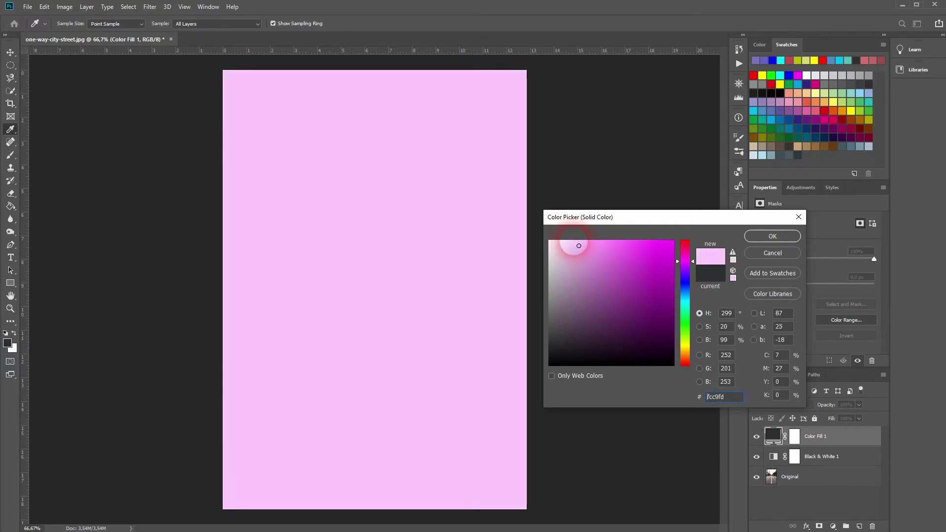
{"action": "left_click", "coordinate": [756, 237]}
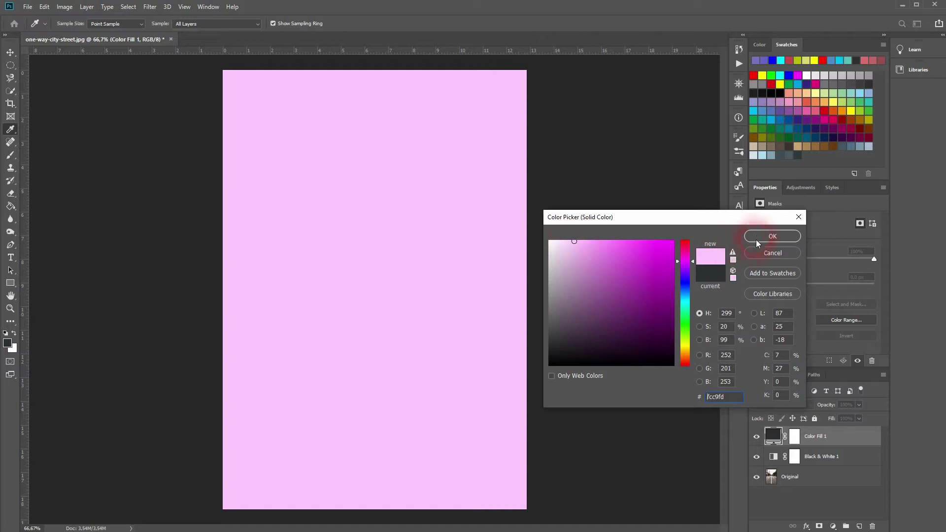
- Set the pink color fill layer's blend mode to Darken and its opacity to 57%
{"action": "left_click", "coordinate": [813, 428]}
{"action": "left_click", "coordinate": [763, 405]}
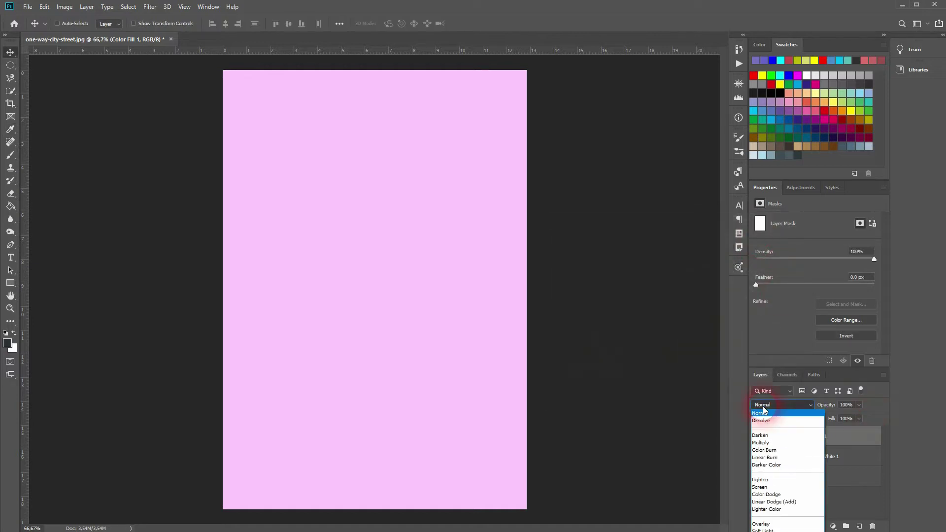
{"action": "left_click", "coordinate": [775, 436]}
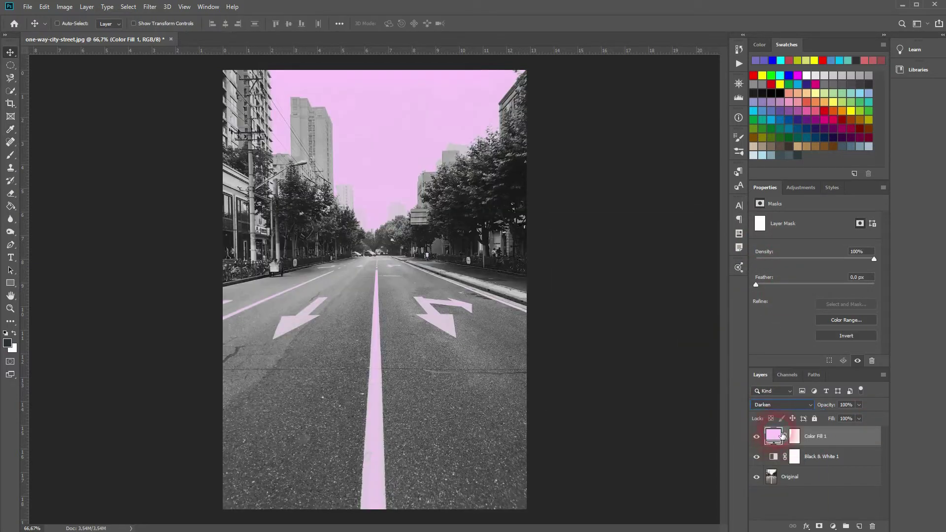
{"action": "left_click_drag", "start_coordinate": [826, 405], "coordinate": [810, 414]}
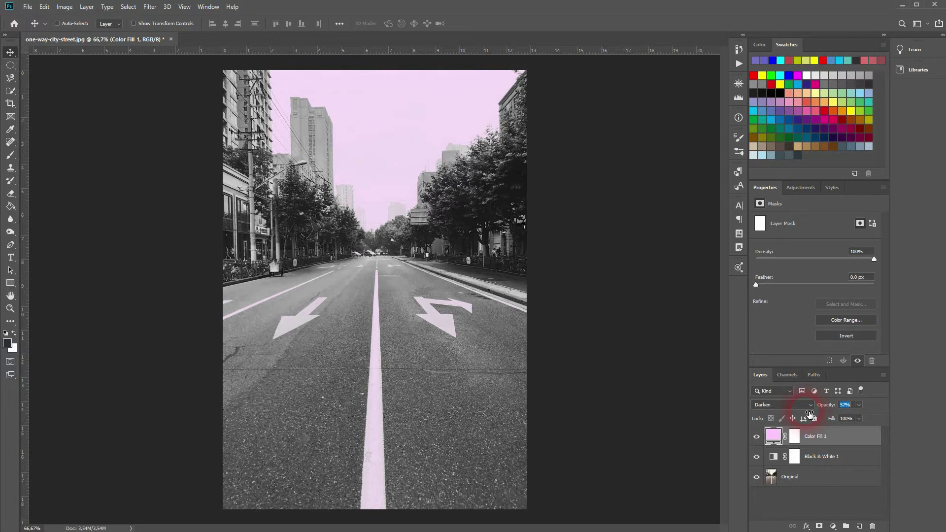
{"action": "left_click", "coordinate": [857, 444]}
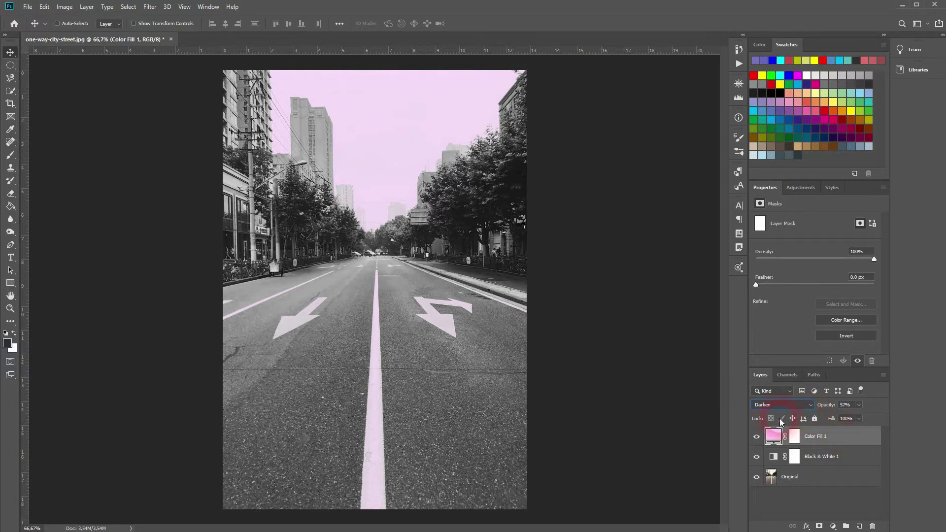
- Add a second Black & White adjustment above the first, set it to Overlay, and compare the image with and without it
{"action": "left_click", "coordinate": [847, 454]}
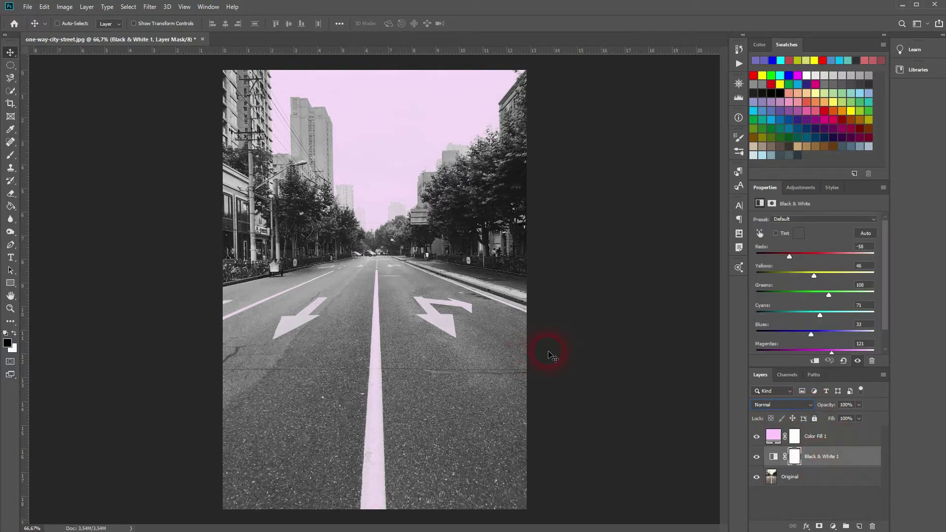
{"action": "left_click", "coordinate": [834, 526]}
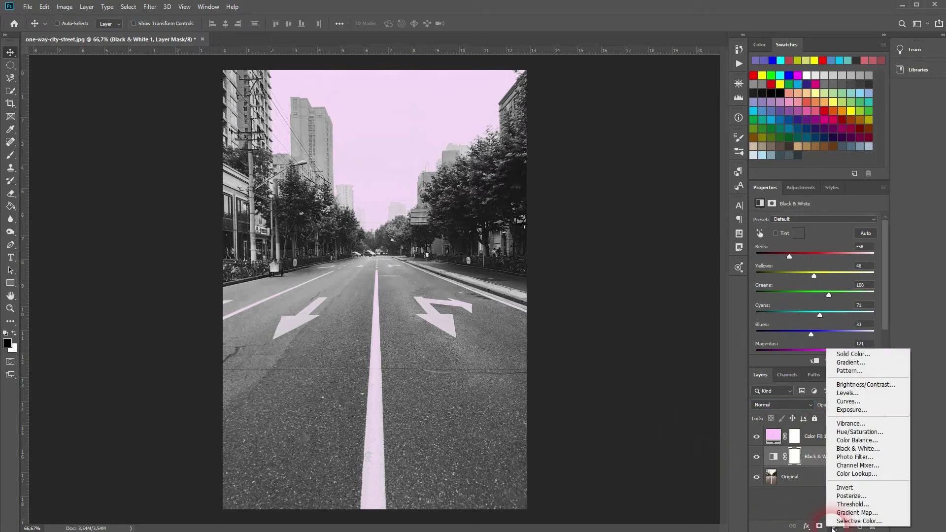
{"action": "left_click", "coordinate": [882, 454]}
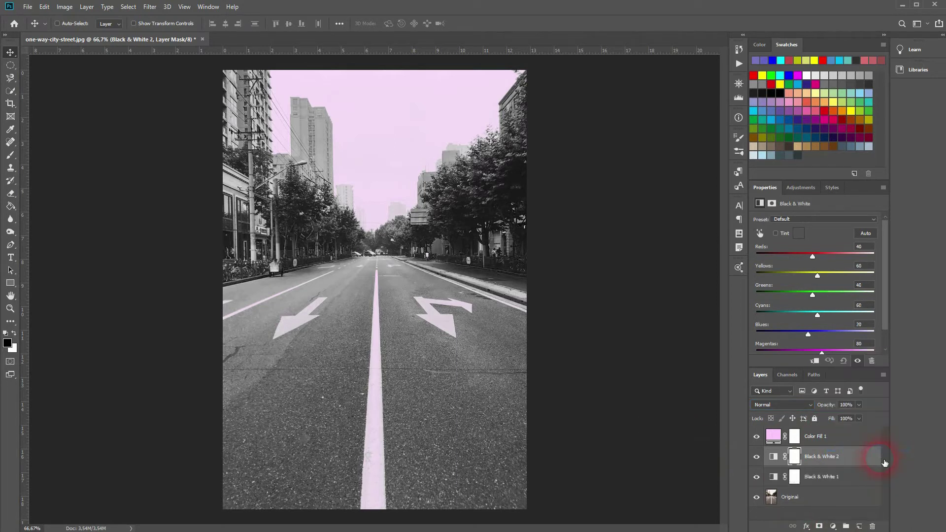
{"action": "left_click", "coordinate": [785, 405]}
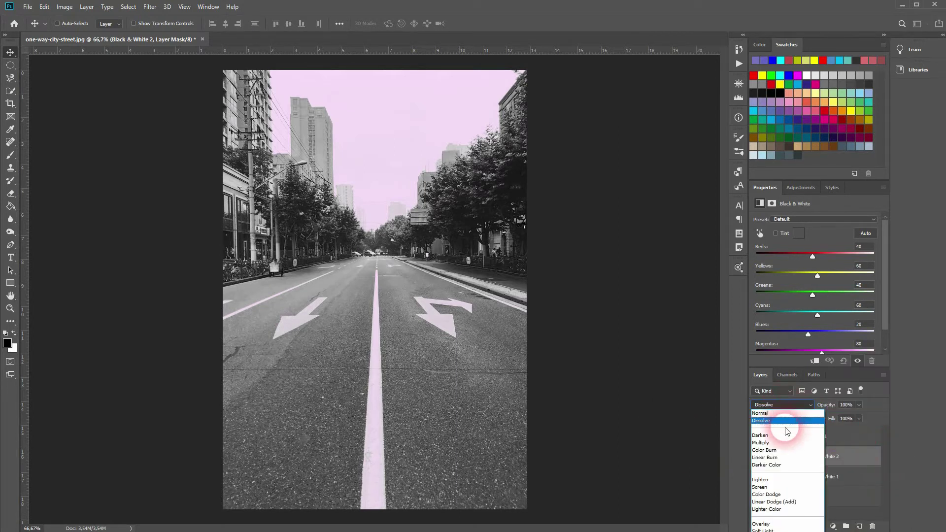
{"action": "left_click", "coordinate": [801, 525]}
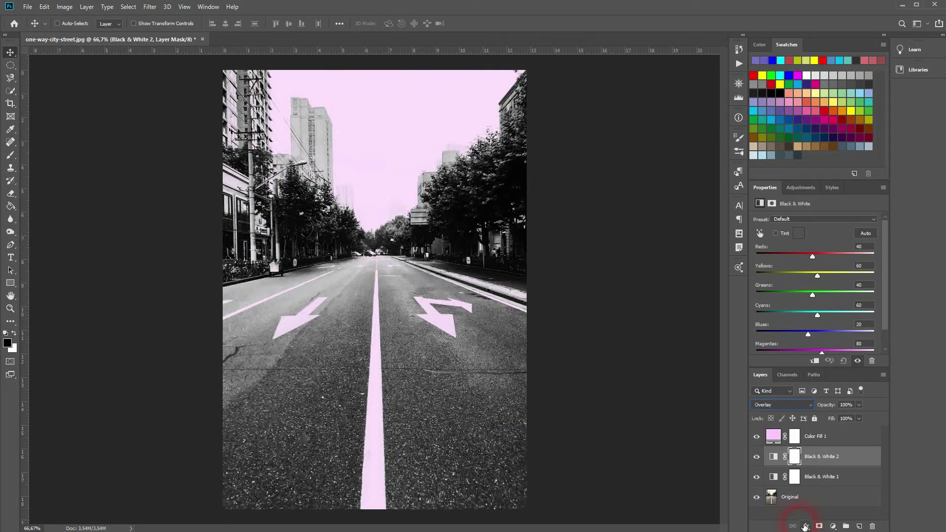
{"action": "left_click", "coordinate": [758, 458]}
{"action": "left_click", "coordinate": [757, 456]}
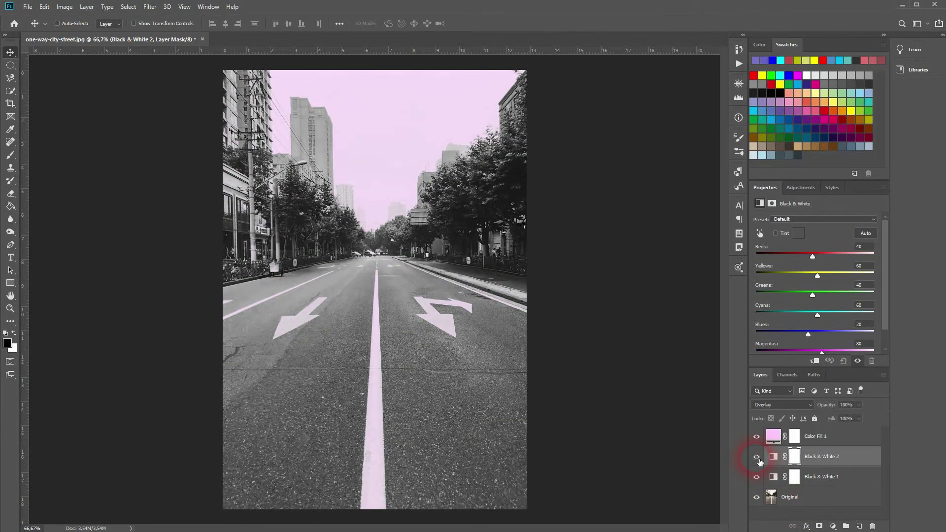
- Reduce the second Black & White layer's opacity to 50% and compare the image with and without it
{"action": "left_click_drag", "start_coordinate": [830, 407], "coordinate": [818, 408]}
{"action": "left_click", "coordinate": [765, 461]}
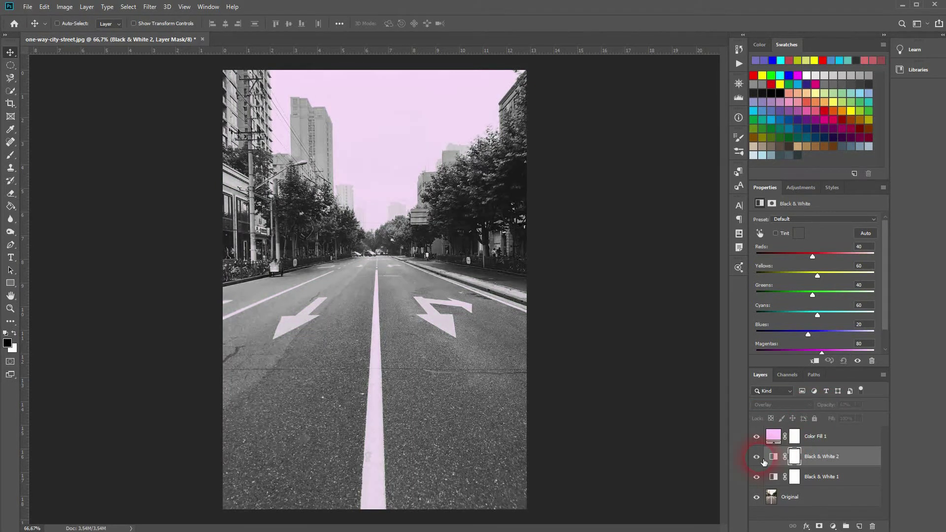
{"action": "left_click", "coordinate": [763, 462]}
{"action": "left_click", "coordinate": [829, 409]}
{"action": "type", "text": "50"}
{"action": "left_click", "coordinate": [763, 461]}
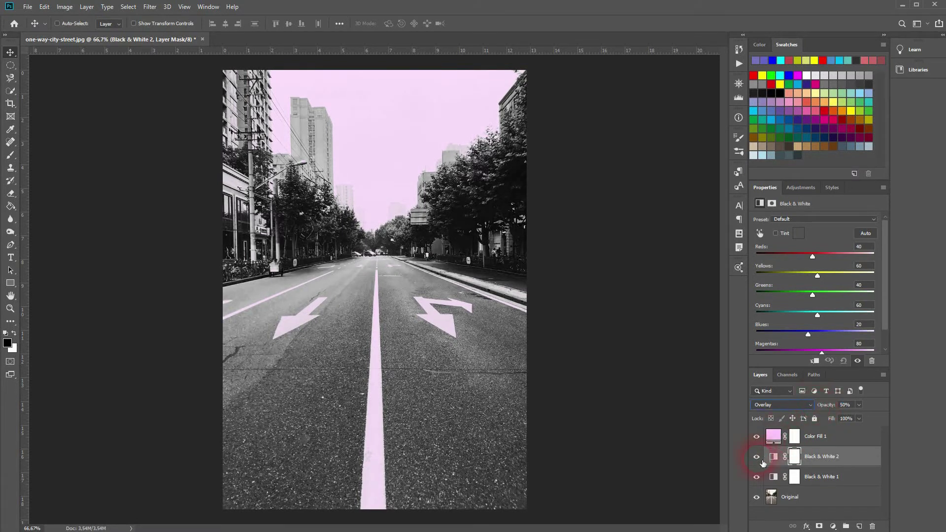
{"action": "left_click", "coordinate": [762, 461]}
{"action": "left_click", "coordinate": [448, 373]}
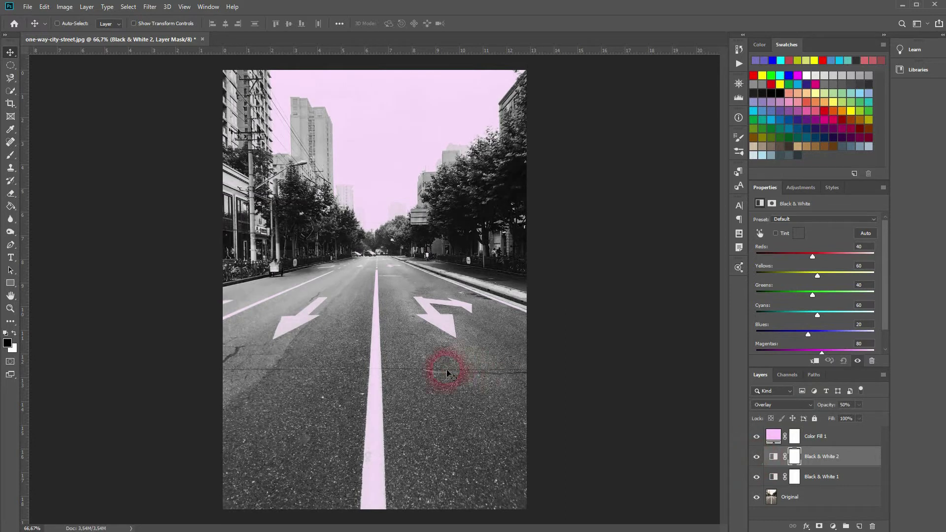
- Add a Brightness/Contrast adjustment above the second Black & White layer with brightness -29 and contrast 28
{"action": "left_click", "coordinate": [833, 526]}
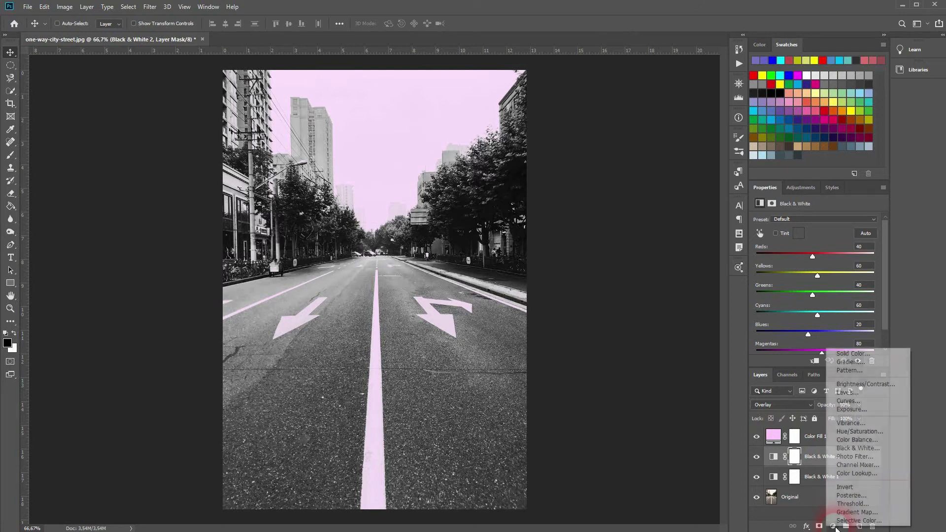
{"action": "left_click", "coordinate": [868, 383]}
{"action": "left_click_drag", "start_coordinate": [822, 248], "coordinate": [803, 245]}
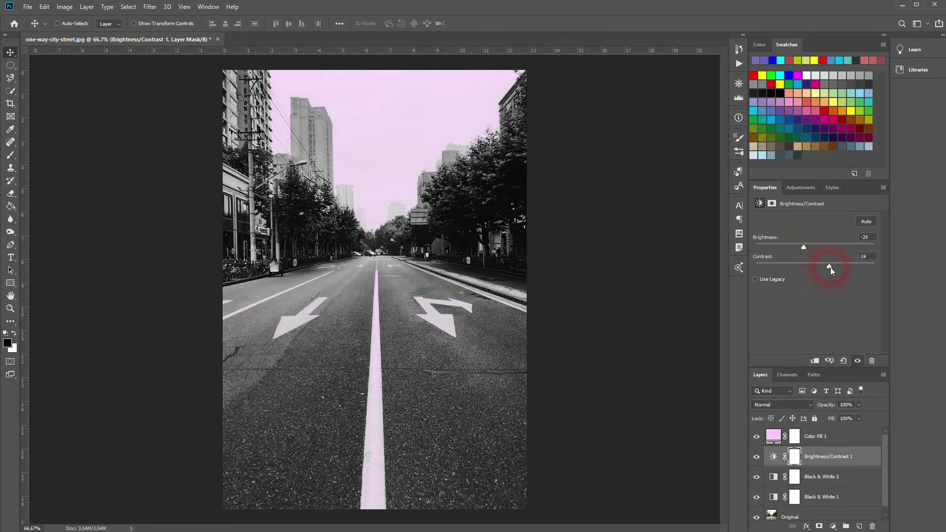
{"action": "mouse_move", "coordinate": [843, 455]}
{"action": "left_mouse_down"}
{"action": "mouse_move", "coordinate": [840, 438]}
{"action": "mouse_move", "coordinate": [854, 444]}
{"action": "mouse_move", "coordinate": [851, 467]}
{"action": "left_mouse_up"}
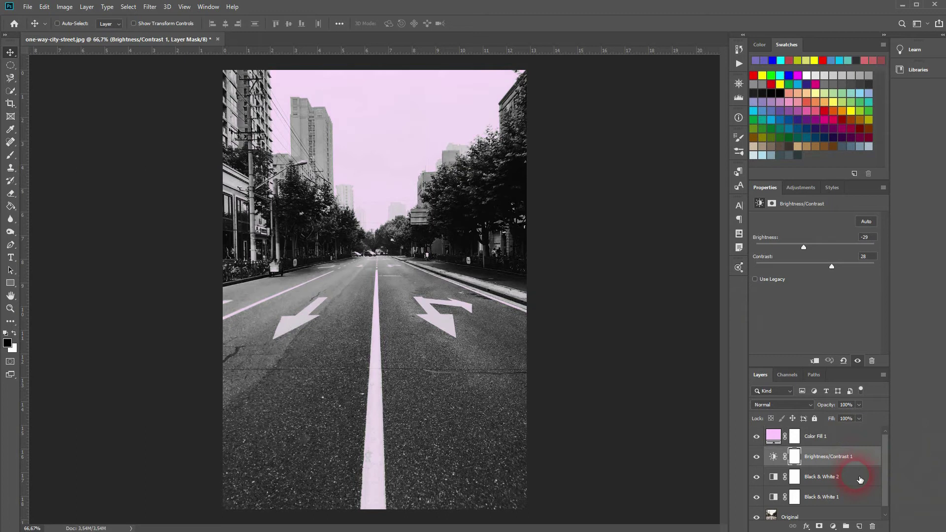
- Add a linear Gradient fill layer with the Black, White preset and move the gradient upward on the canvas
{"action": "left_click", "coordinate": [833, 526]}
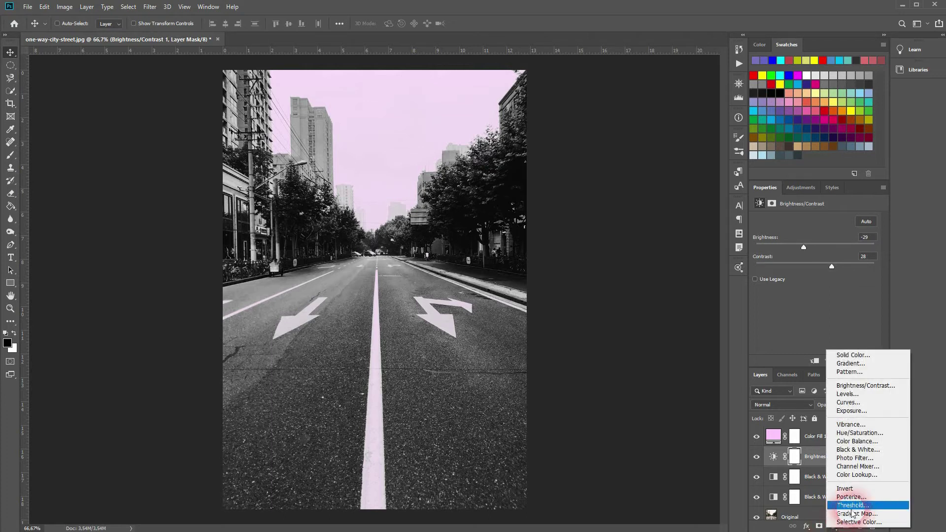
{"action": "left_click", "coordinate": [862, 365]}
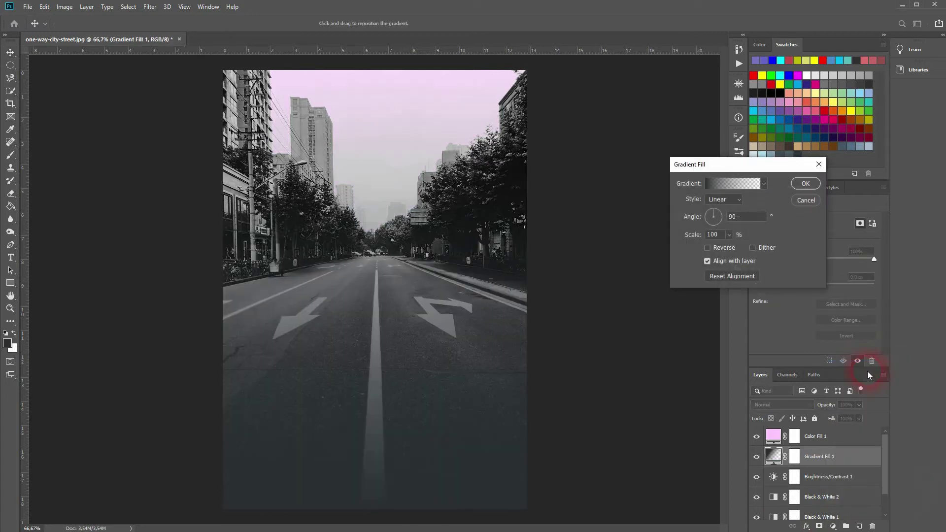
{"action": "left_click", "coordinate": [736, 184]}
{"action": "left_click", "coordinate": [730, 109]}
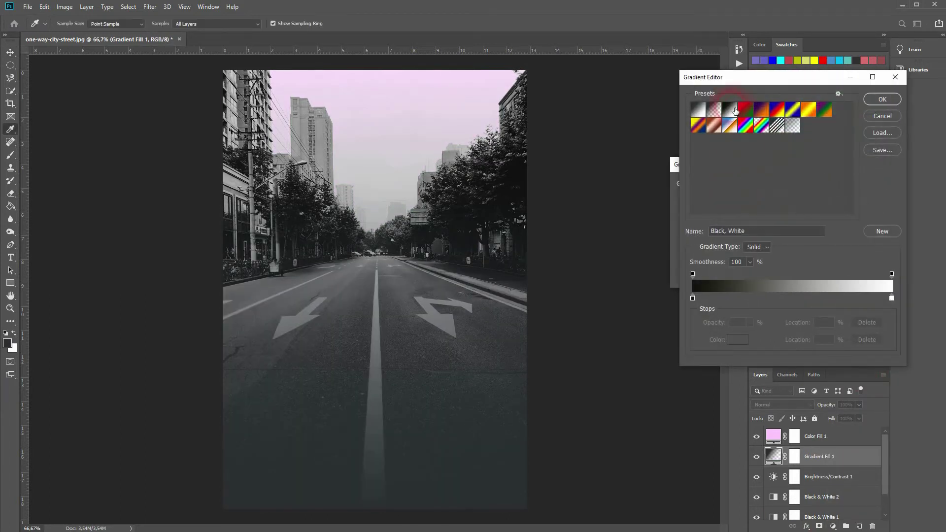
{"action": "left_click", "coordinate": [881, 102]}
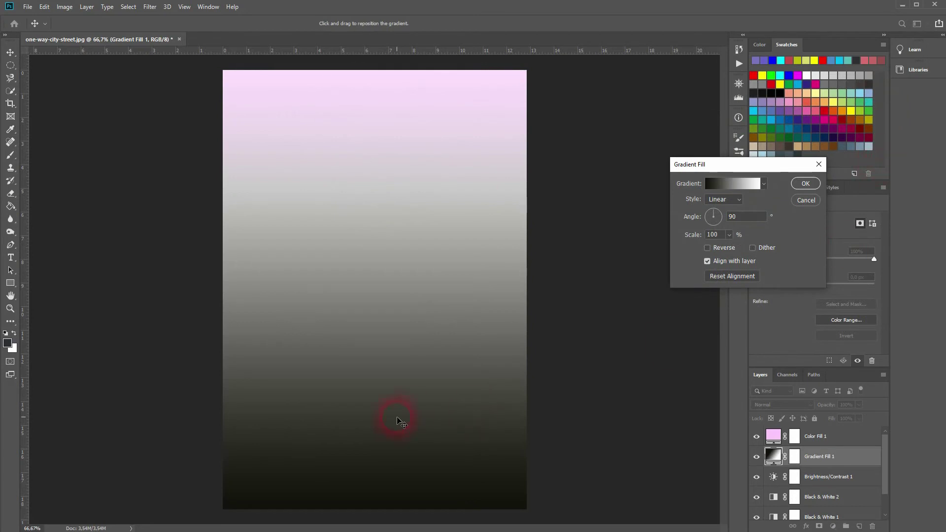
{"action": "left_click_drag", "start_coordinate": [393, 437], "coordinate": [395, 376]}
{"action": "left_click", "coordinate": [808, 185]}
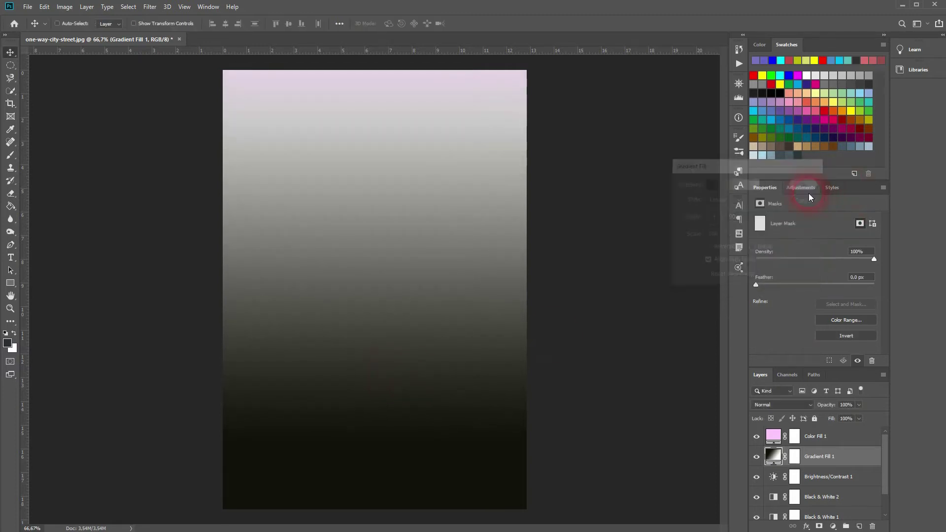
- Set the gradient fill layer to Multiply at 28% opacity and toggle its visibility to compare the effect
{"action": "left_click", "coordinate": [797, 405]}
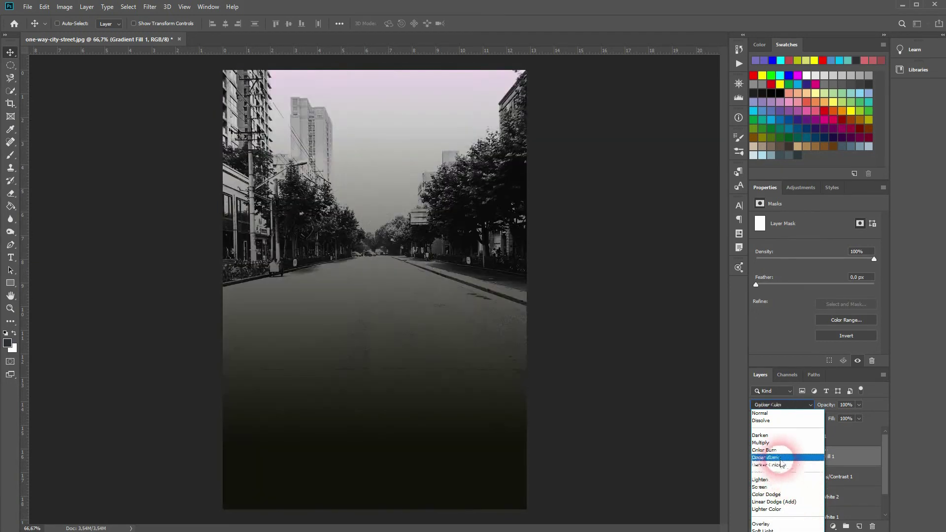
{"action": "left_click", "coordinate": [779, 446]}
{"action": "left_click_drag", "start_coordinate": [833, 405], "coordinate": [798, 408]}
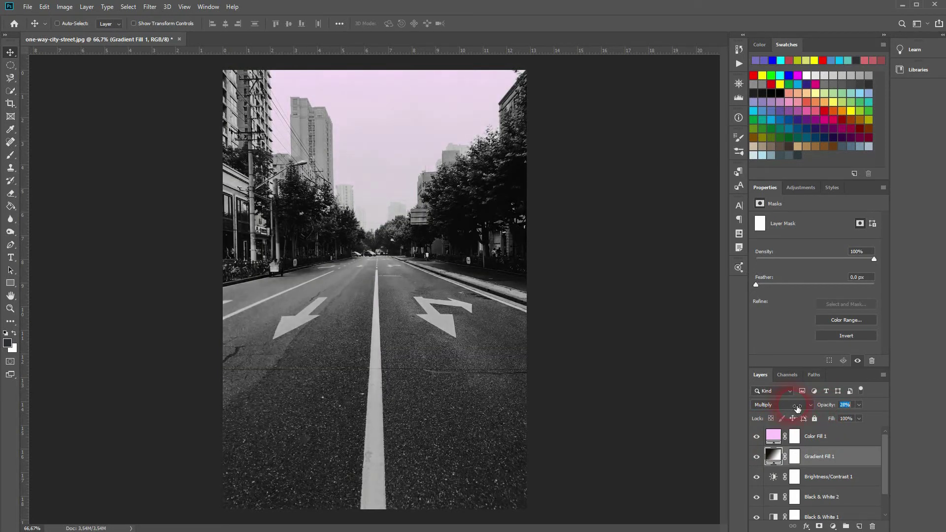
{"action": "left_click", "coordinate": [758, 458]}
{"action": "left_click", "coordinate": [758, 457]}
{"action": "left_click", "coordinate": [757, 457]}
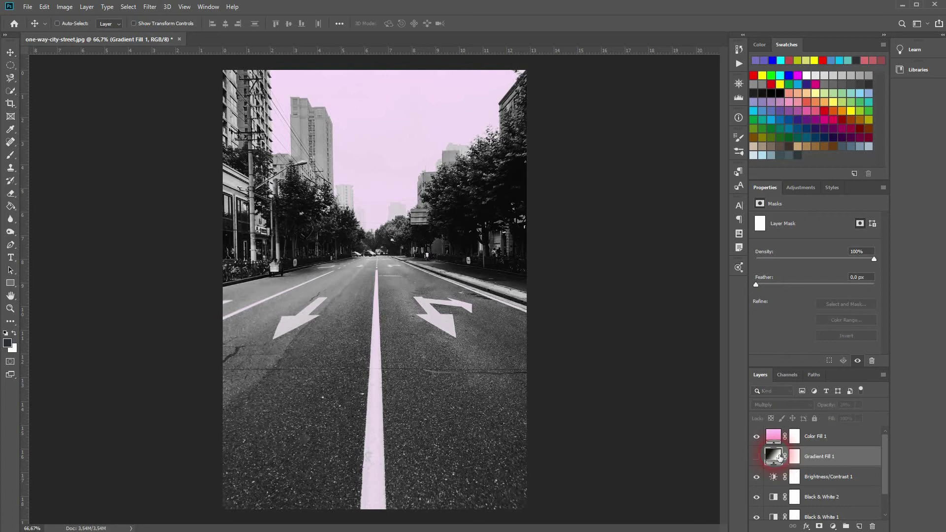
- Show the gradient fill layer again and reposition its gradient downward over the road on the canvas
{"action": "double_click", "coordinate": [773, 455]}
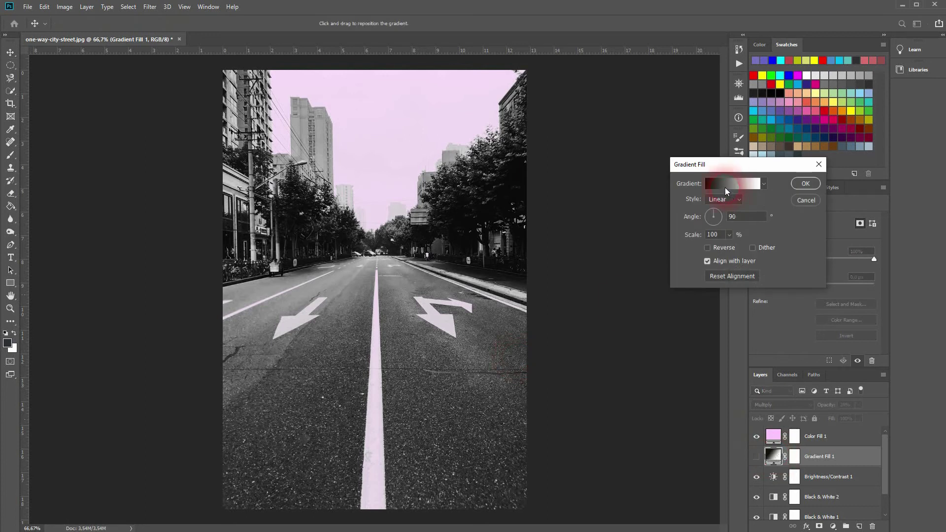
{"action": "left_click", "coordinate": [806, 199]}
{"action": "left_click", "coordinate": [756, 457]}
{"action": "double_click", "coordinate": [773, 455]}
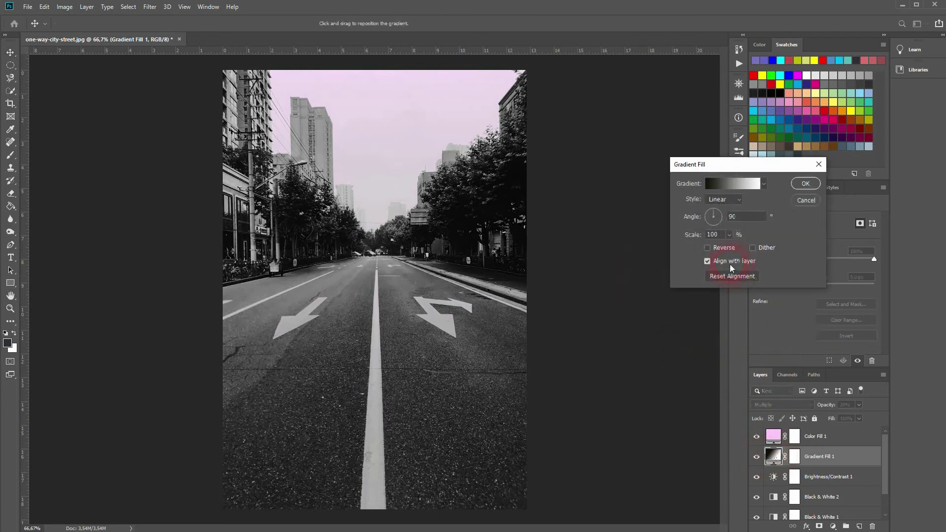
{"action": "mouse_move", "coordinate": [405, 249]}
{"action": "left_mouse_down"}
{"action": "mouse_move", "coordinate": [416, 446]}
{"action": "mouse_move", "coordinate": [401, 402]}
{"action": "mouse_move", "coordinate": [393, 195]}
{"action": "mouse_move", "coordinate": [383, 380]}
{"action": "mouse_move", "coordinate": [380, 175]}
{"action": "mouse_move", "coordinate": [379, 344]}
{"action": "left_mouse_up"}
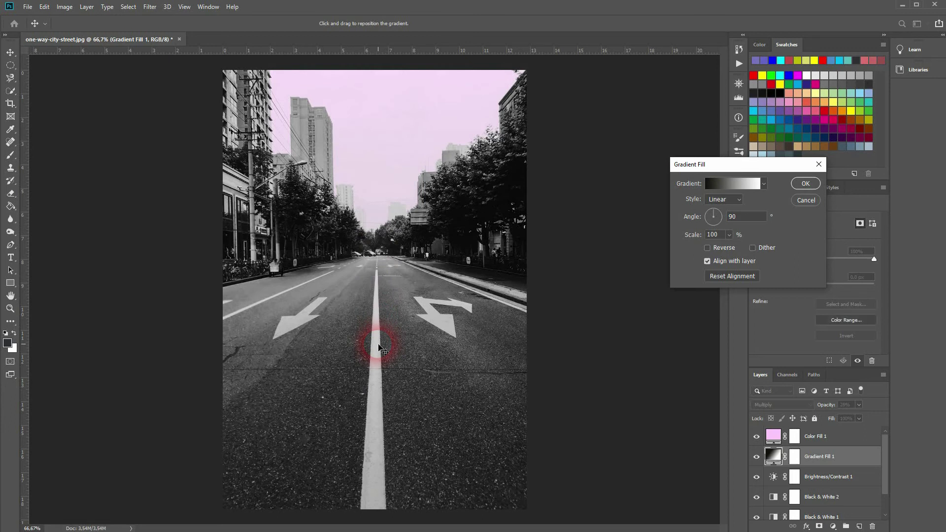
{"action": "left_click", "coordinate": [804, 184]}
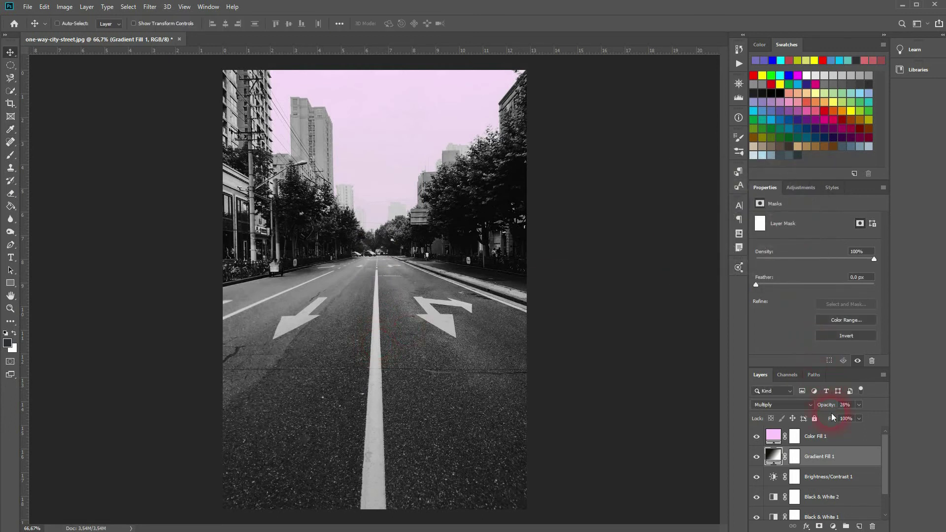
- Raise the gradient fill layer's opacity to 33% and toggle its visibility to compare the effect
{"action": "left_click_drag", "start_coordinate": [830, 410], "coordinate": [832, 409]}
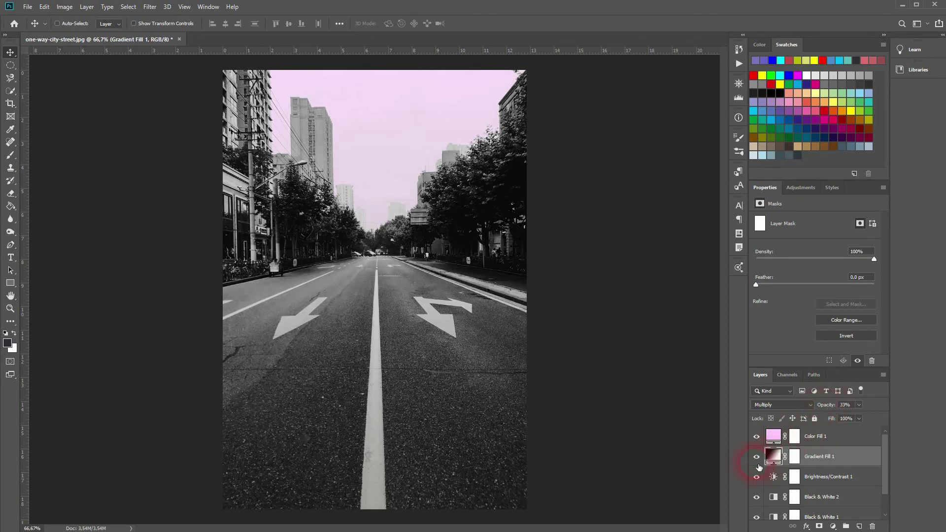
{"action": "left_click", "coordinate": [756, 456]}
{"action": "left_click", "coordinate": [756, 457]}
- Set the Brightness/Contrast adjustment layer to brightness -15 and contrast 43
{"action": "left_click", "coordinate": [849, 476]}
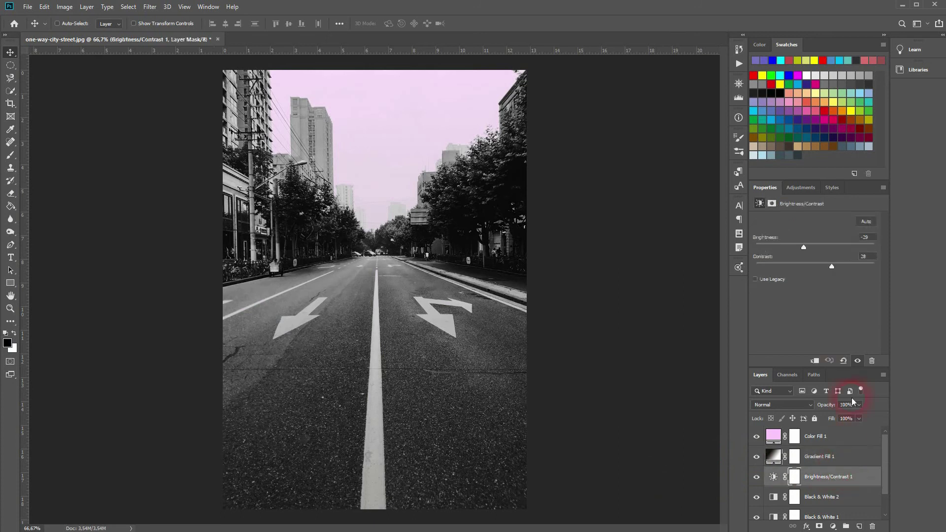
{"action": "left_click", "coordinate": [809, 248]}
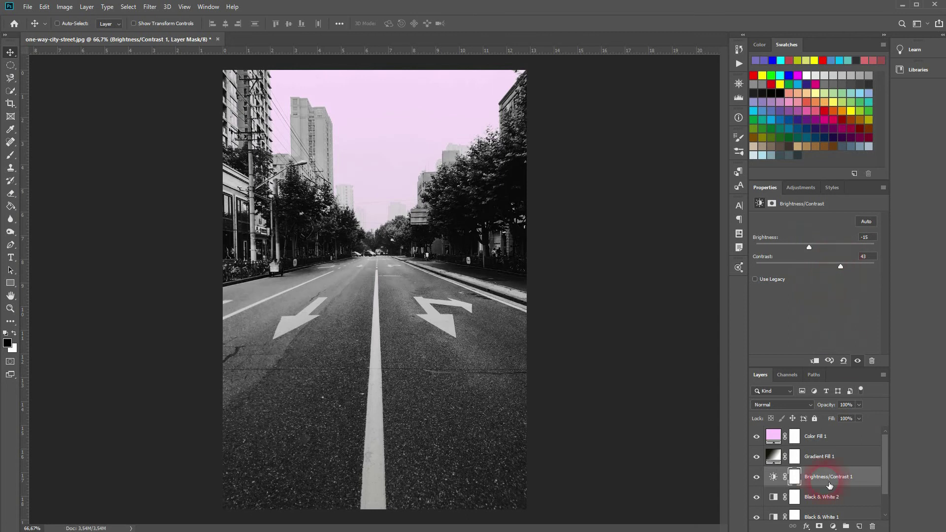
- Review the settings of the fill and adjustment layers, and compare the full edit with the Original layer shown alone
{"action": "left_click", "coordinate": [842, 439]}
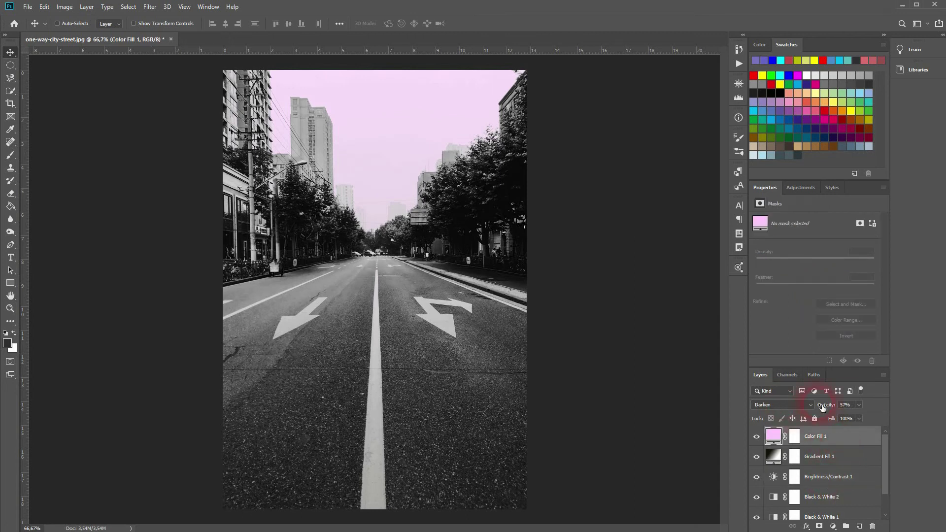
{"action": "scroll", "coordinate": [855, 480], "scroll_direction": "down", "scroll_amount": 1}
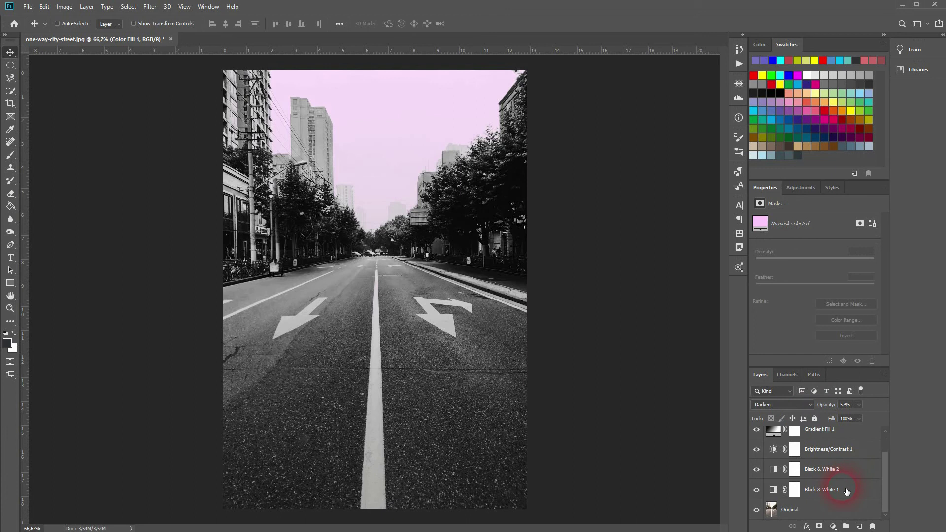
{"action": "left_click", "coordinate": [852, 492]}
{"action": "left_click", "coordinate": [824, 470]}
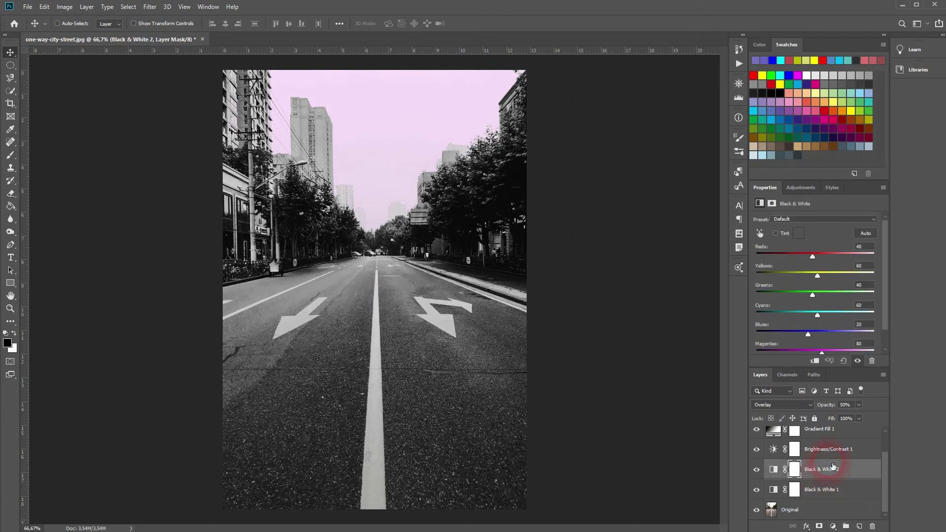
{"action": "scroll", "coordinate": [858, 486], "scroll_direction": "up", "scroll_amount": 1}
{"action": "left_click", "coordinate": [848, 479]}
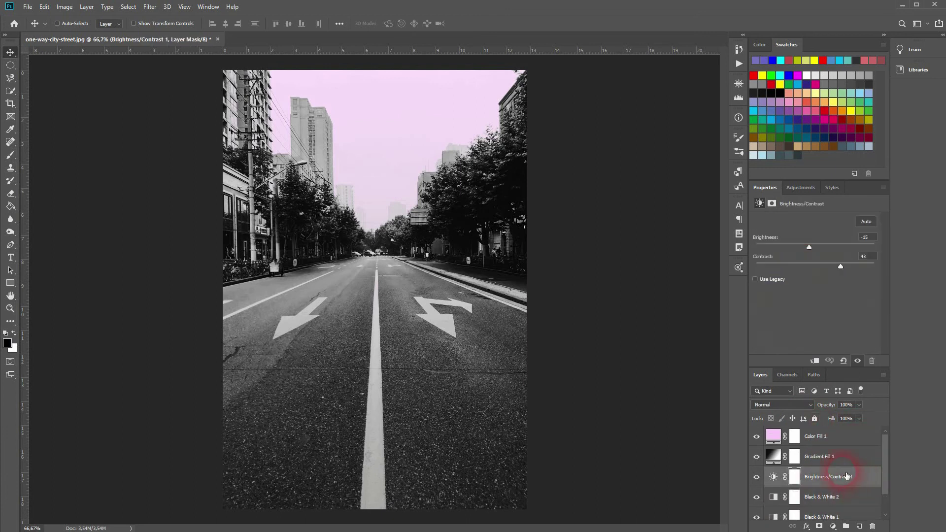
{"action": "left_click", "coordinate": [806, 463]}
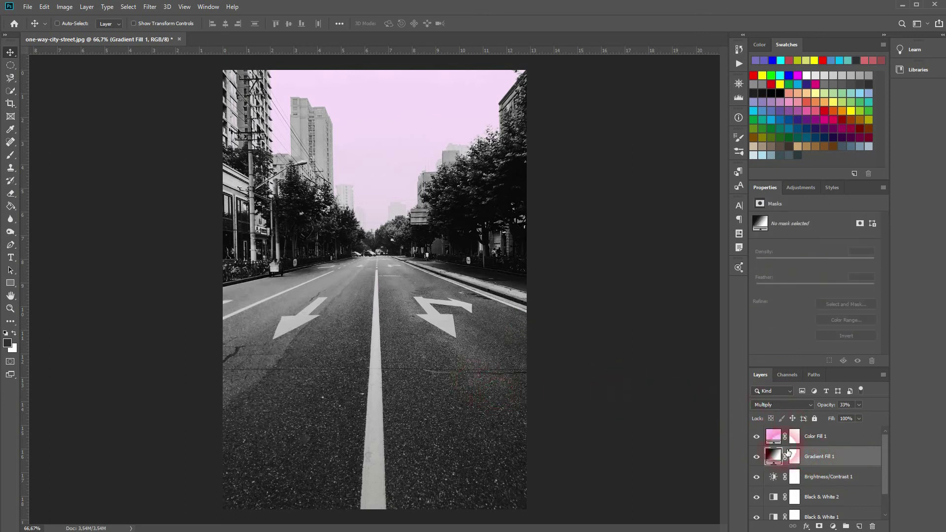
{"action": "scroll", "coordinate": [772, 479], "scroll_direction": "down", "scroll_amount": 1}
{"action": "left_click", "coordinate": [758, 511], "text": "alt"}
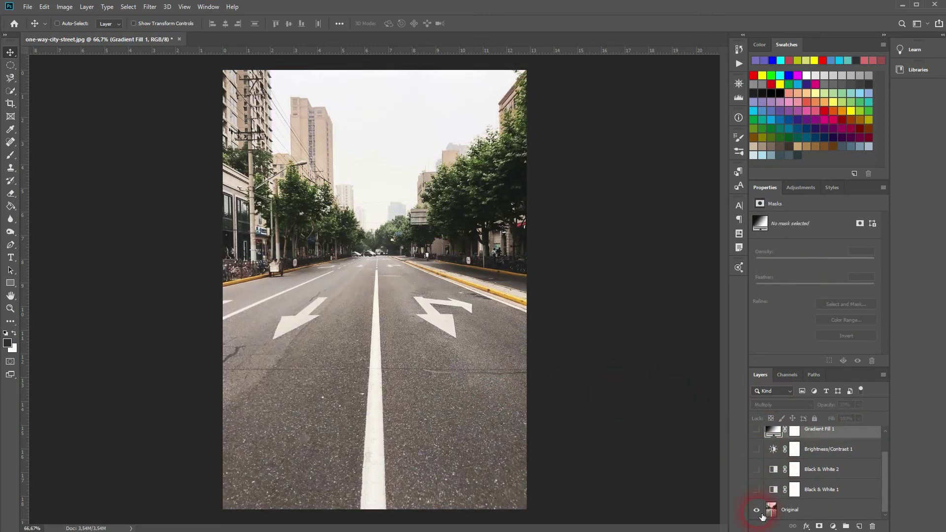
{"action": "left_click", "coordinate": [757, 510], "text": "alt"}
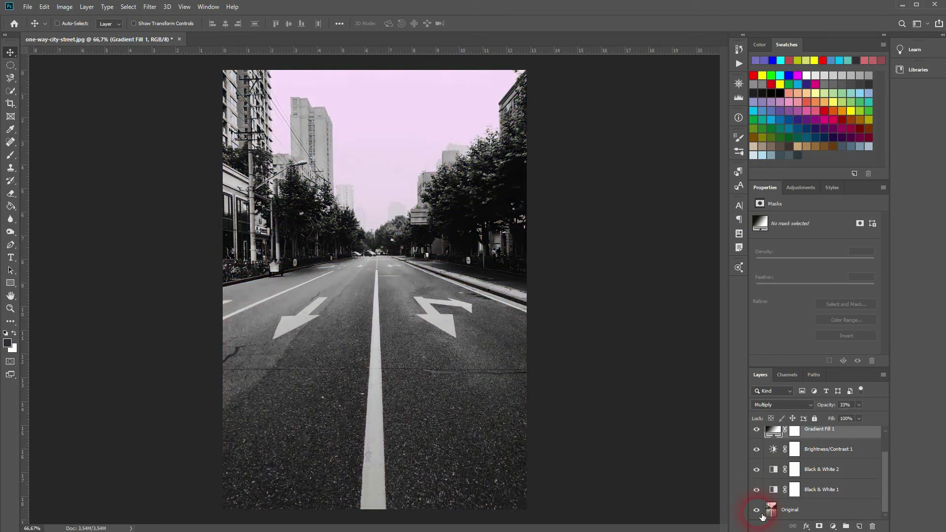
- Set the opacity of the pink Color Fill layer to 100%
{"action": "scroll", "coordinate": [823, 449], "scroll_direction": "up", "scroll_amount": 1}
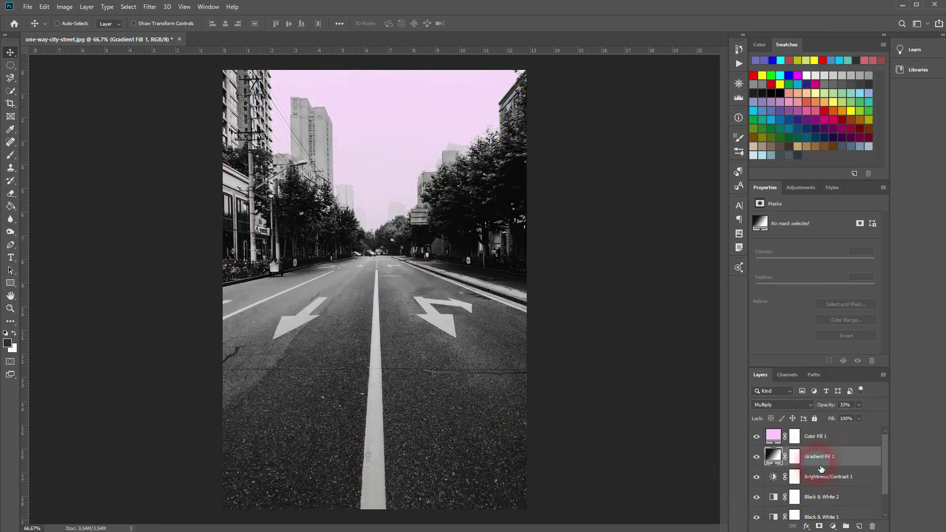
{"action": "left_click", "coordinate": [822, 437]}
{"action": "type", "text": "100"}
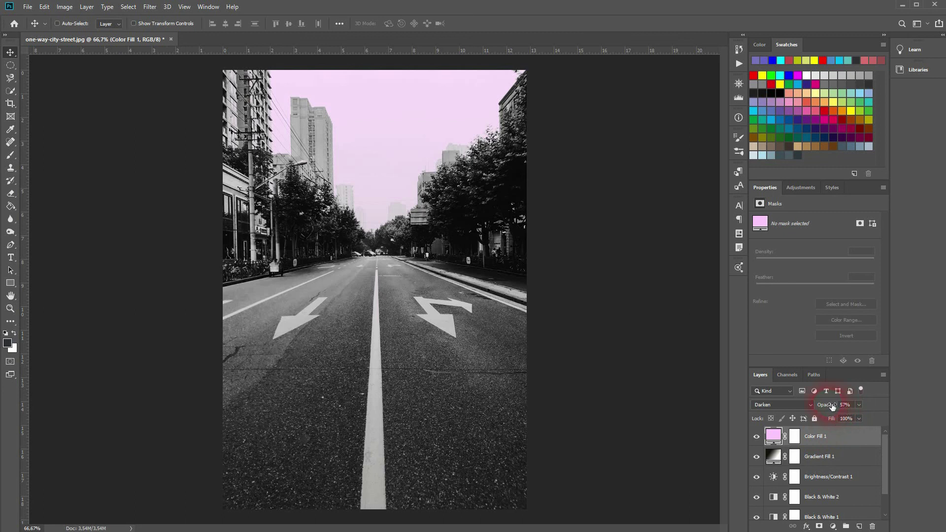
{"action": "key", "text": "Return"}
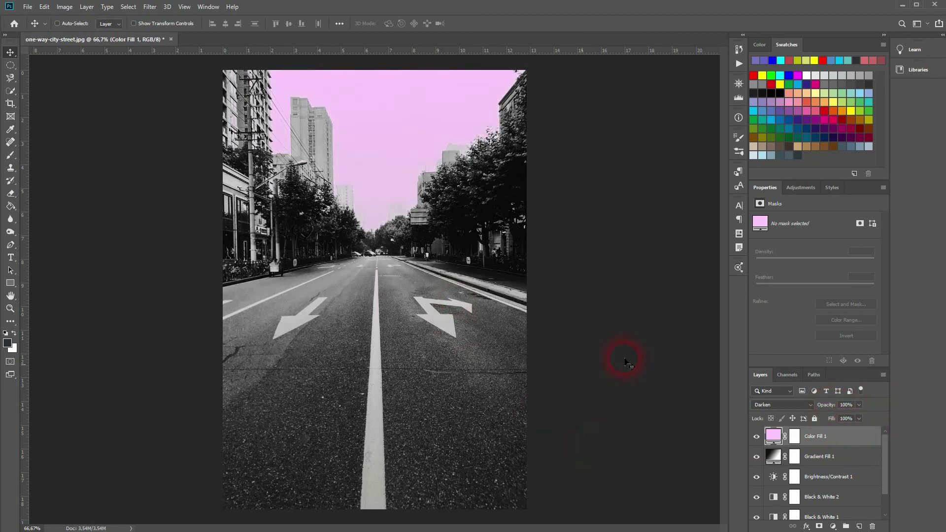